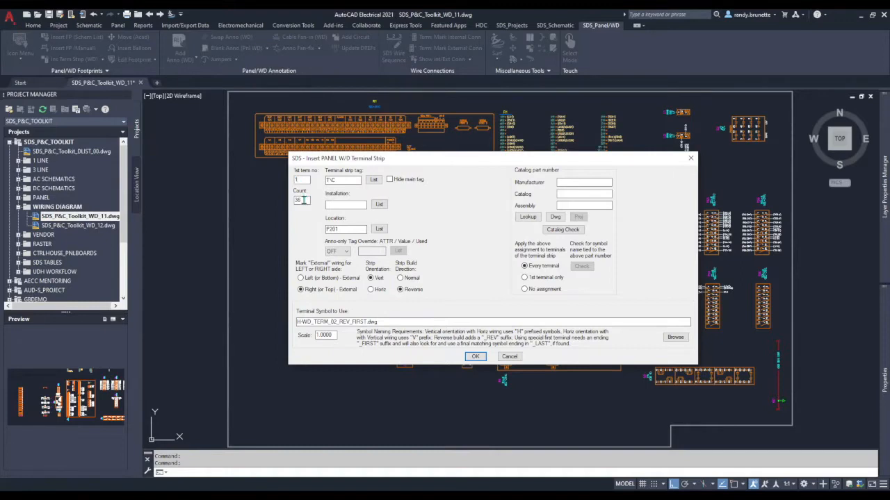
Step: Set the new terminal strip's tag to TA and choose location P201 from the drawing's location codes
click(340, 180)
double_click(341, 180)
text(T)
click(379, 230)
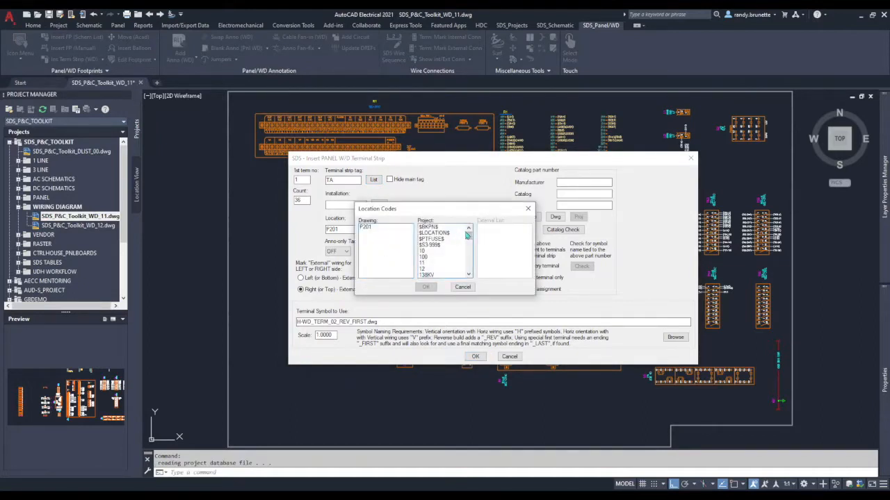
drag(469, 234, 469, 230)
click(371, 232)
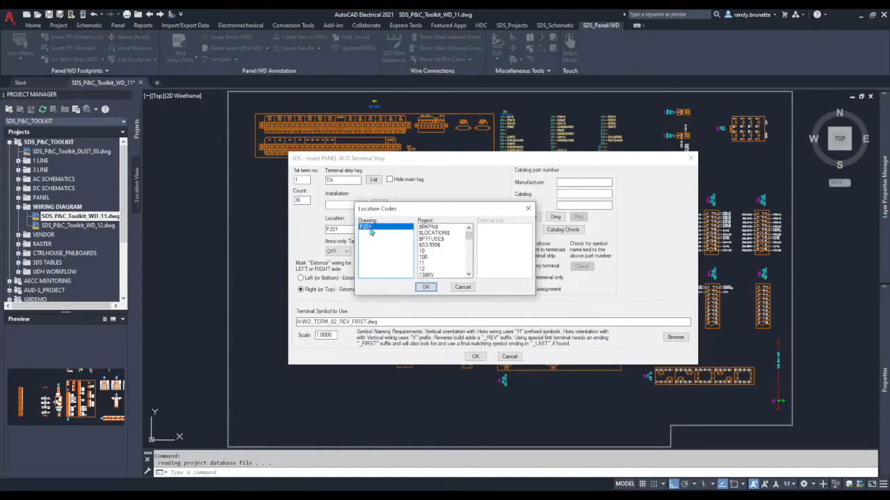
click(427, 287)
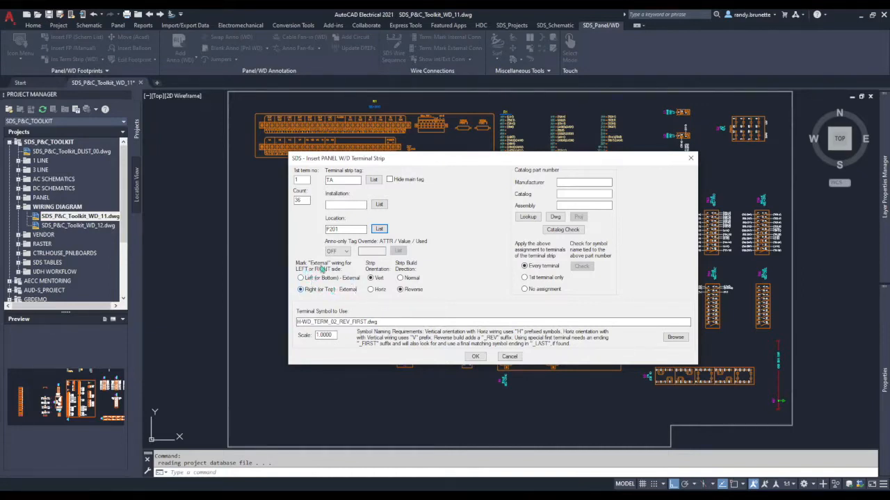
Step: Mark external wiring as Left (or Bottom) and look up Siemens catalog part 8WA1 011-1DF11 for the strip's terminals
click(301, 279)
click(528, 217)
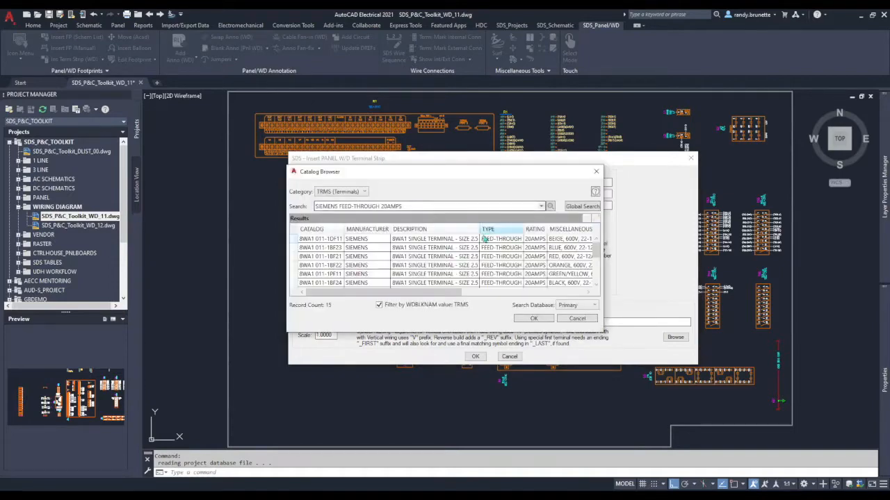
click(325, 240)
click(534, 318)
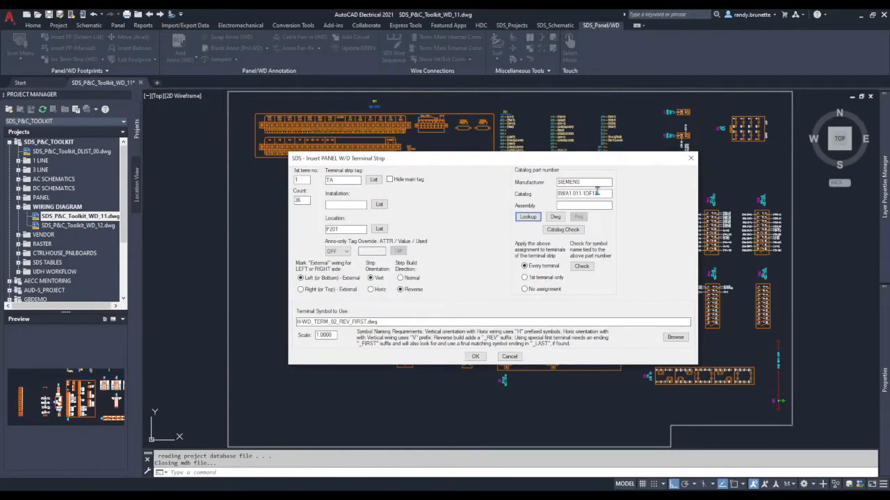
Step: Assign the catalog part to the 1st terminal only and insert strip TA in the empty area to the left of strip TC
click(541, 279)
click(475, 356)
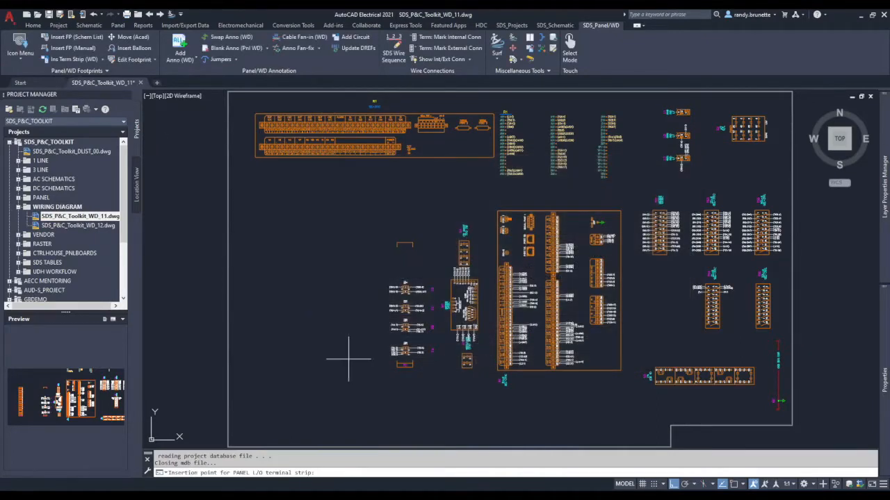
click(303, 368)
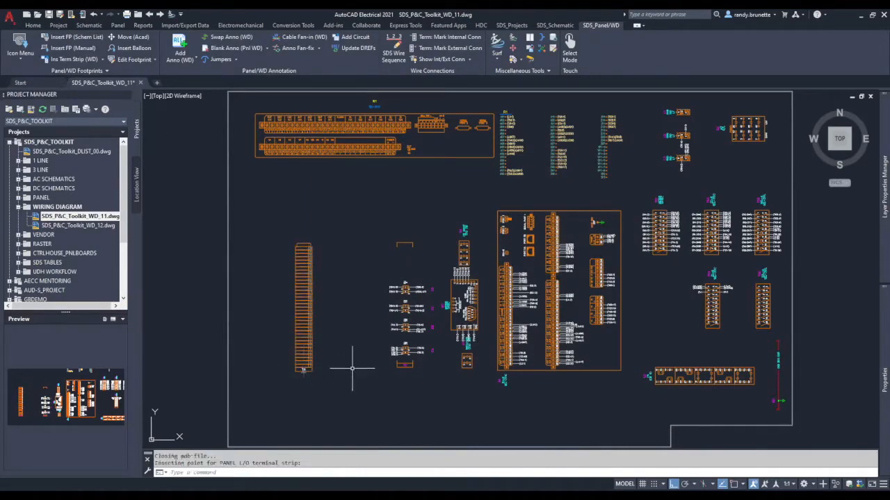
Step: Examine the block names and attributes of strip TA's first terminal, terminal 10 and last terminal
scroll(338, 357, up, 5)
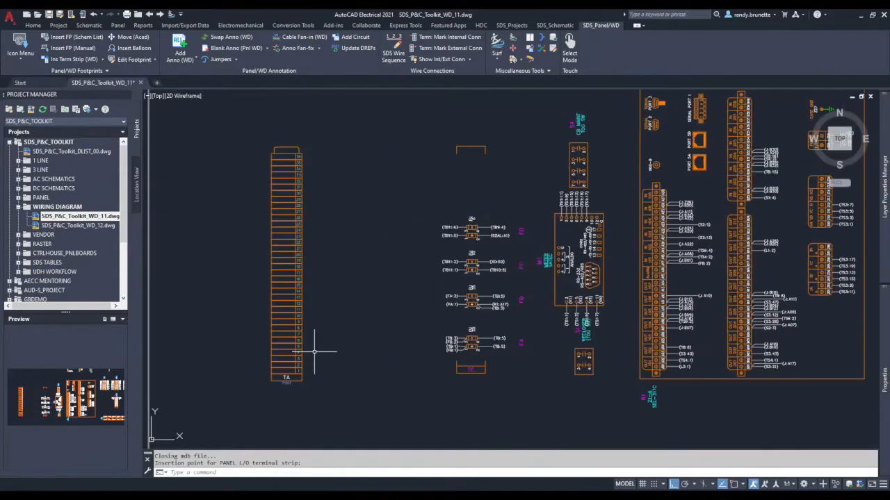
scroll(314, 352, up, 2)
middle_drag(314, 353, 358, 364)
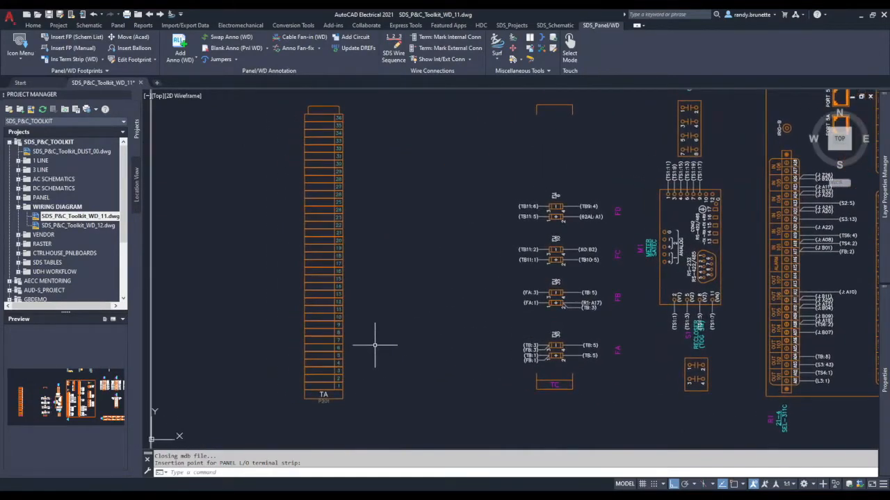
click(324, 393)
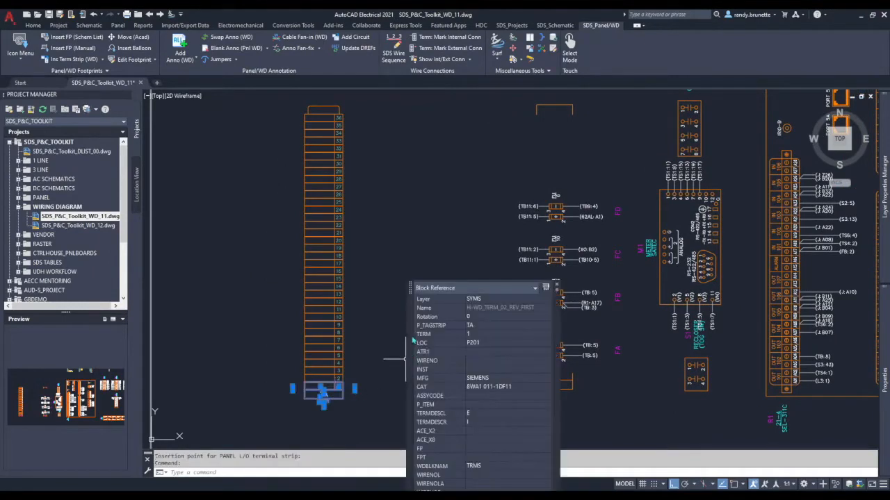
mouse_move(442, 302)
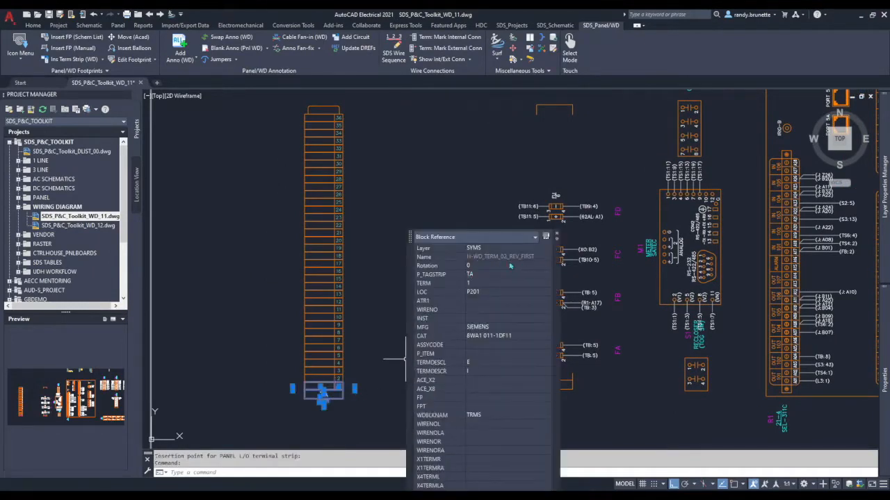
key(Escape)
click(323, 319)
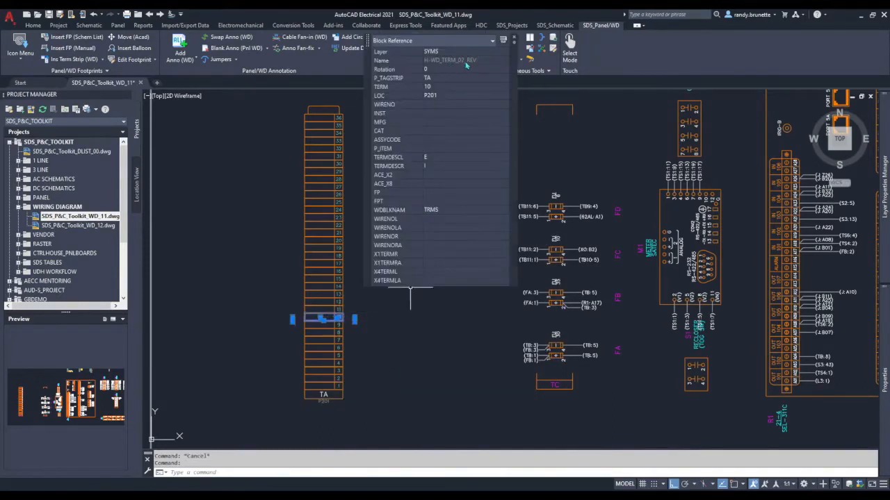
key(Escape)
click(340, 117)
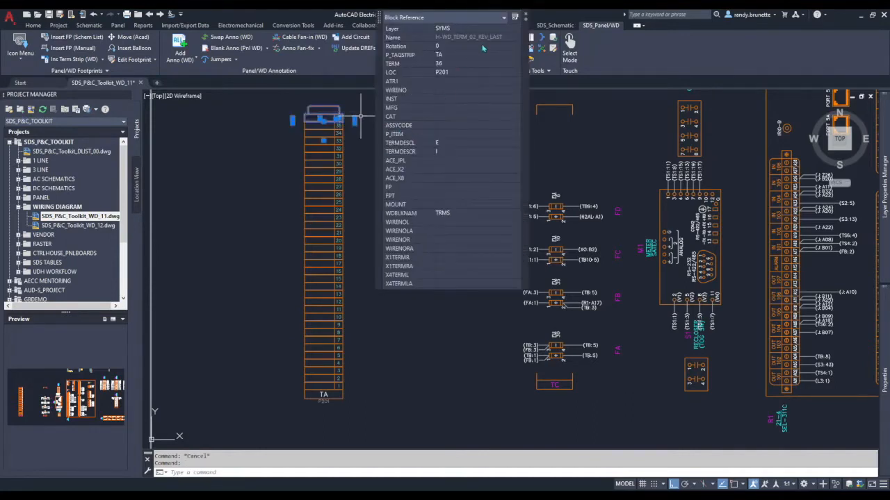
key(Escape)
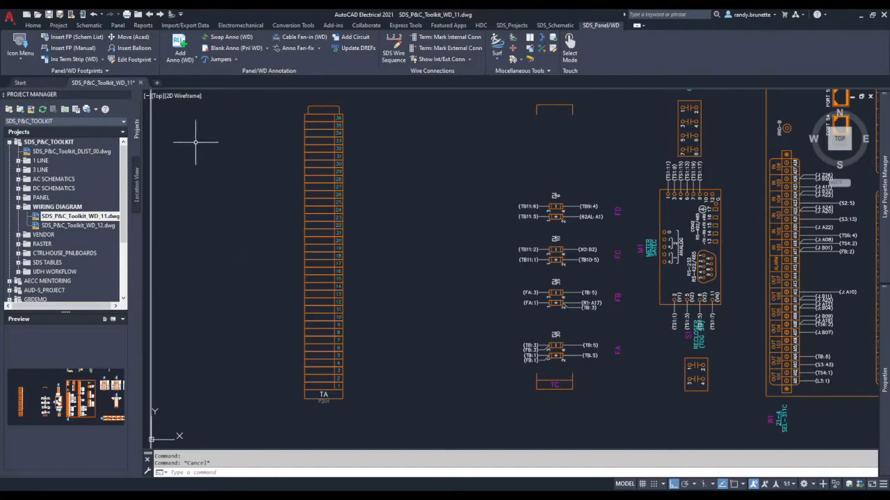
Step: Retag all terminals of strip TA with strip tag TB and location P203
click(102, 60)
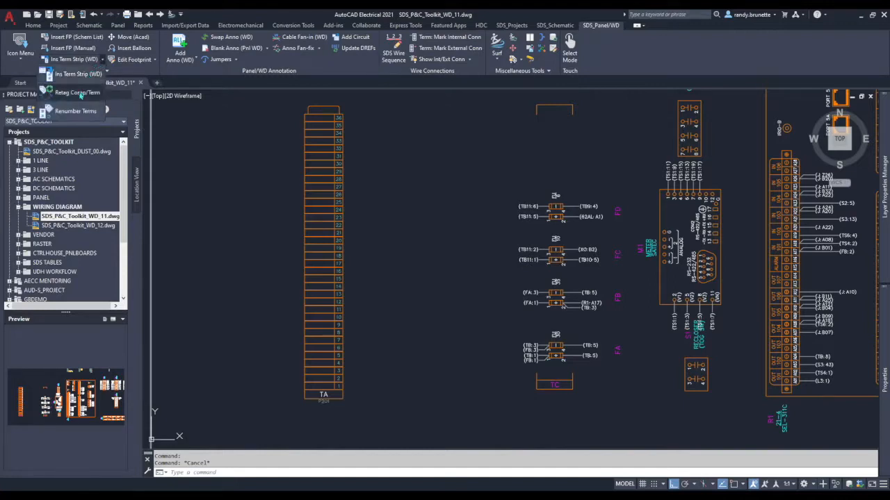
click(82, 94)
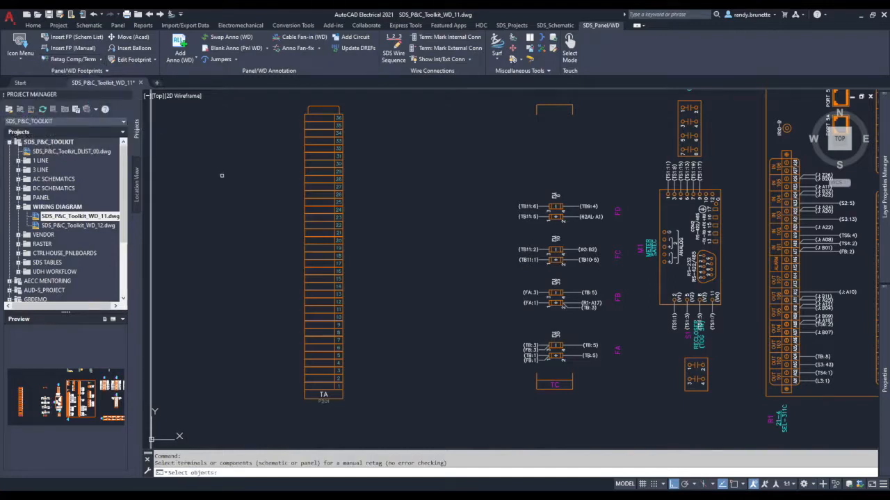
click(363, 105)
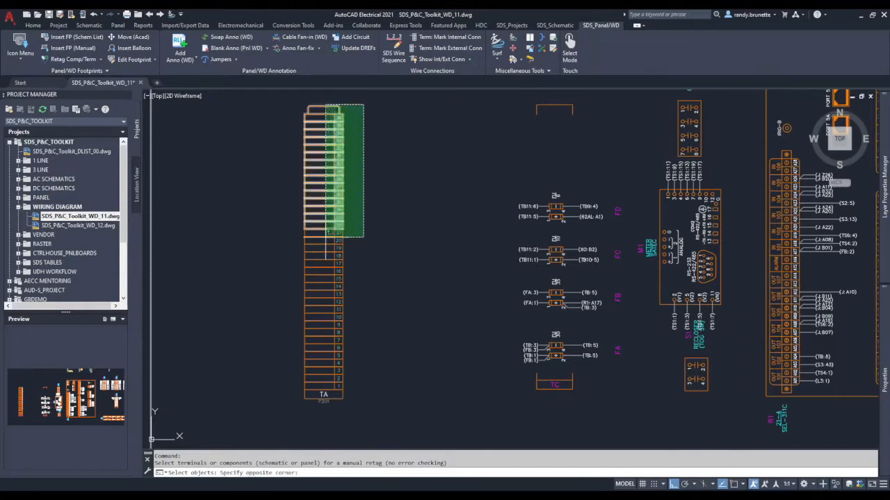
click(276, 433)
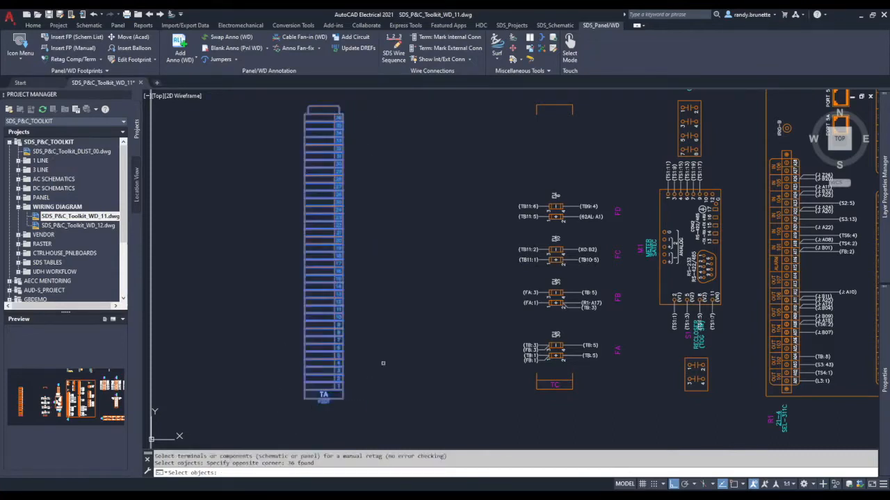
key(Return)
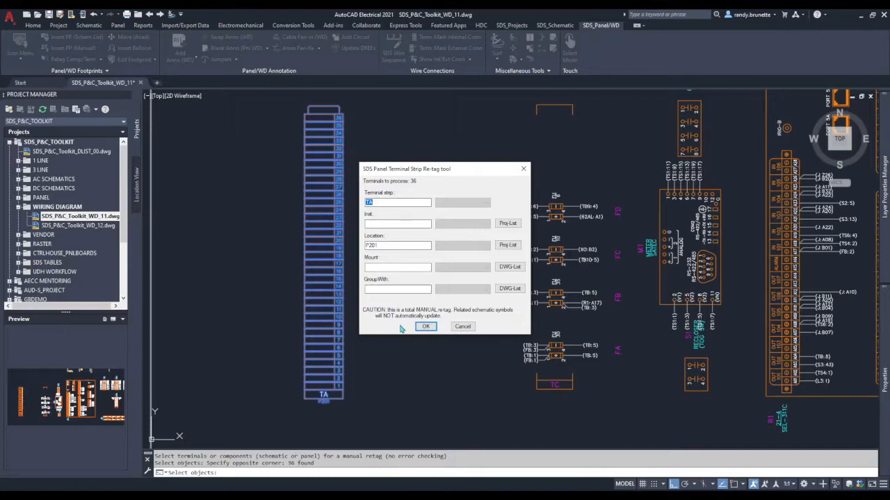
click(383, 203)
click(383, 245)
click(426, 328)
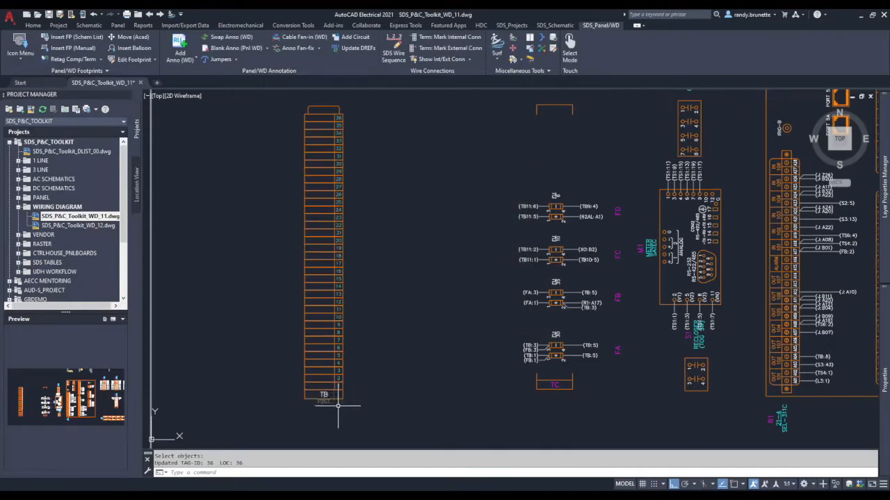
Step: Check the location and tag strip in the footprint data of terminal 13 on strip TB
right_click(339, 293)
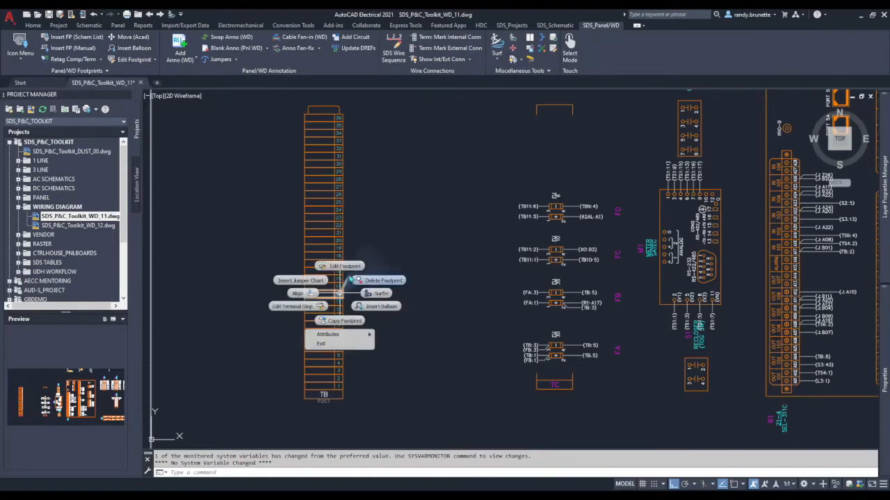
click(344, 267)
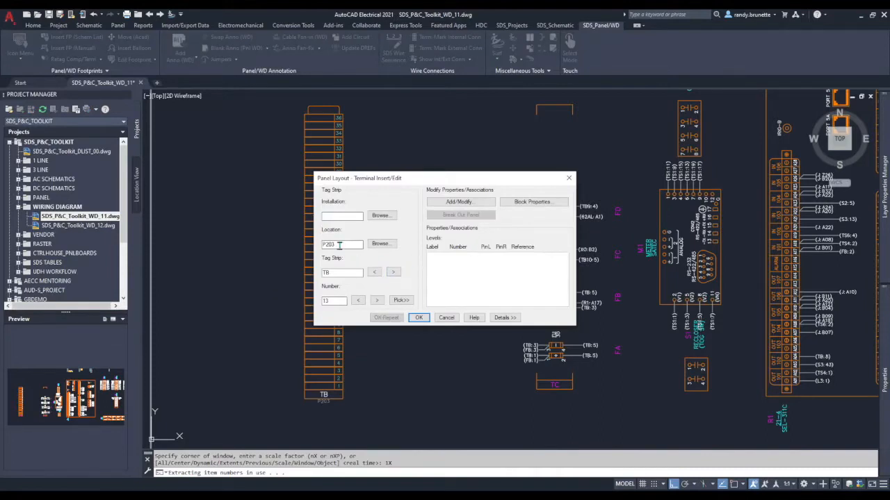
click(420, 318)
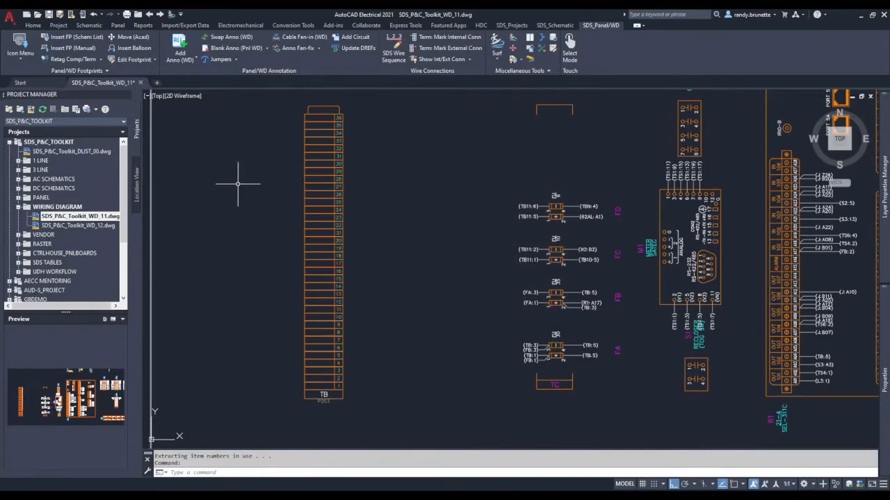
Step: Renumber the top three terminals of strip TB, 34 through 36, as 44, 45 and 46, using the strip's terminal 1 as master
click(100, 60)
click(73, 110)
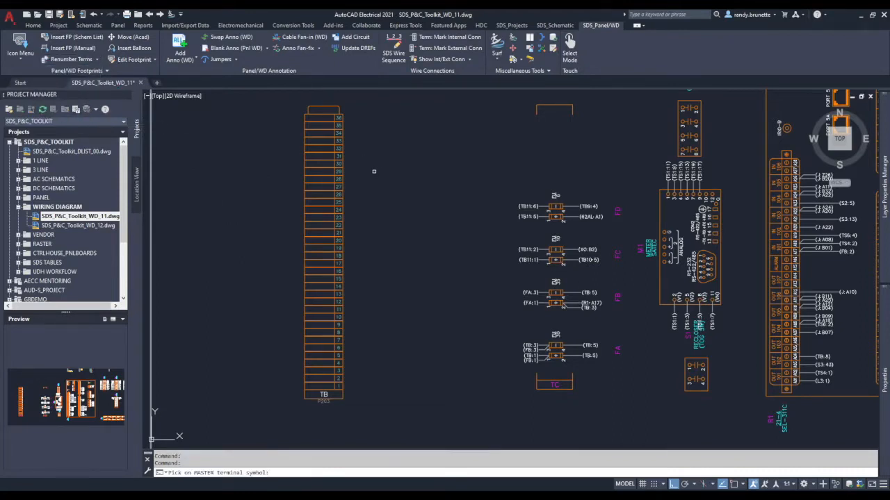
scroll(360, 131, up, 1)
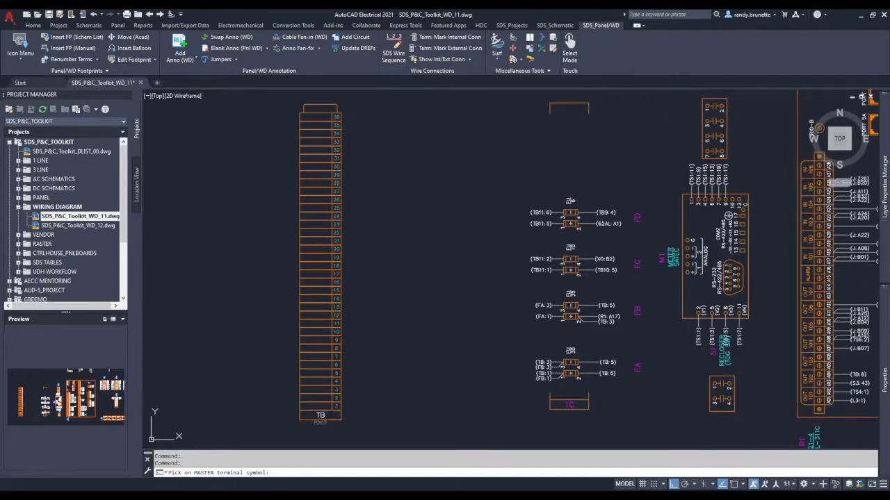
click(346, 397)
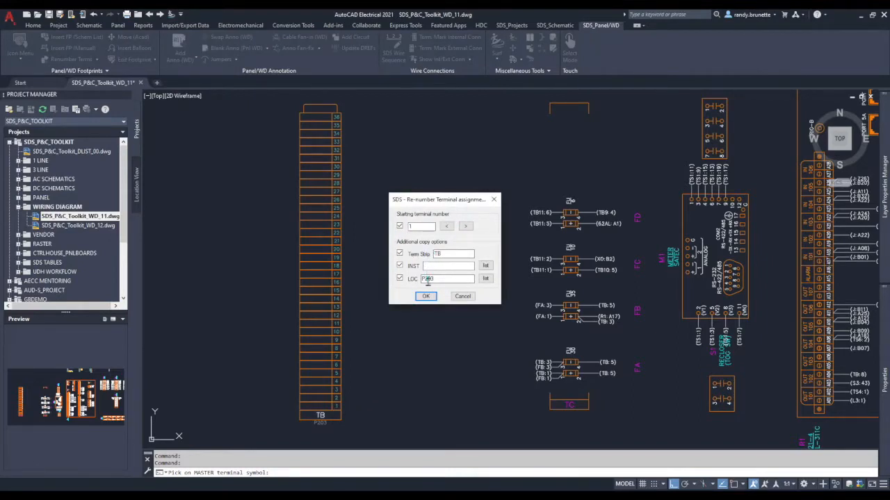
double_click(421, 231)
click(425, 296)
click(358, 133)
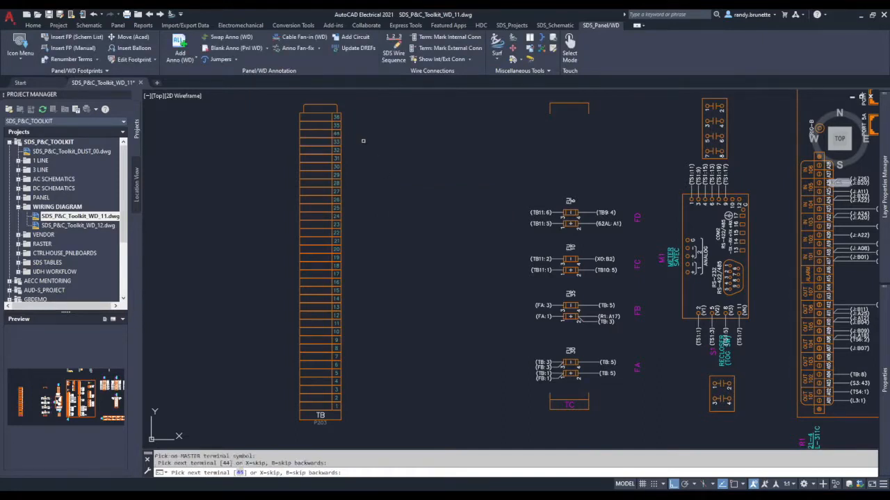
click(339, 125)
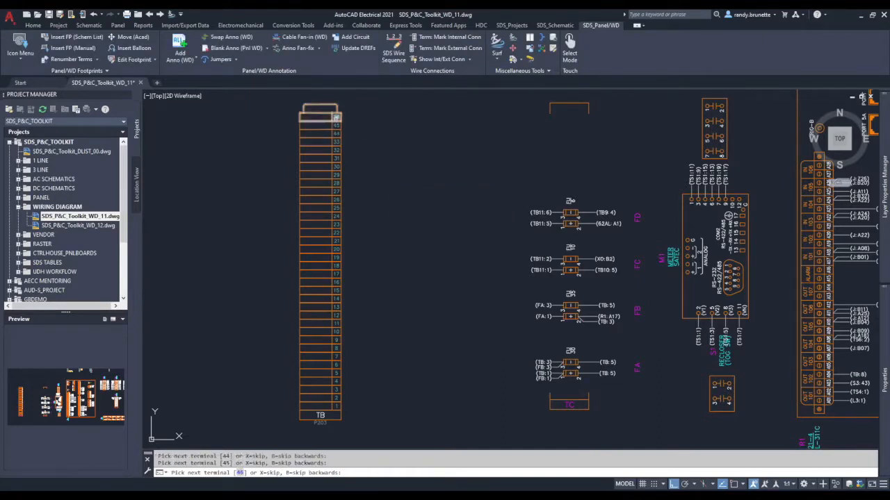
click(337, 116)
right_click(384, 137)
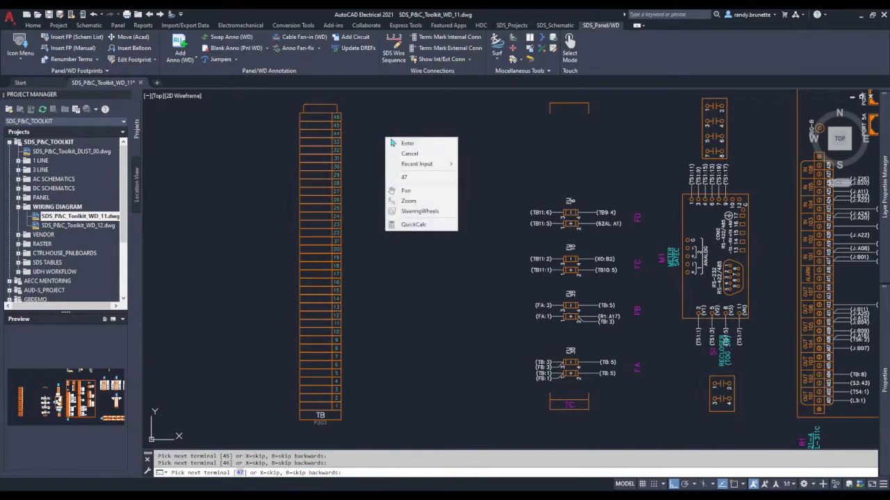
click(412, 143)
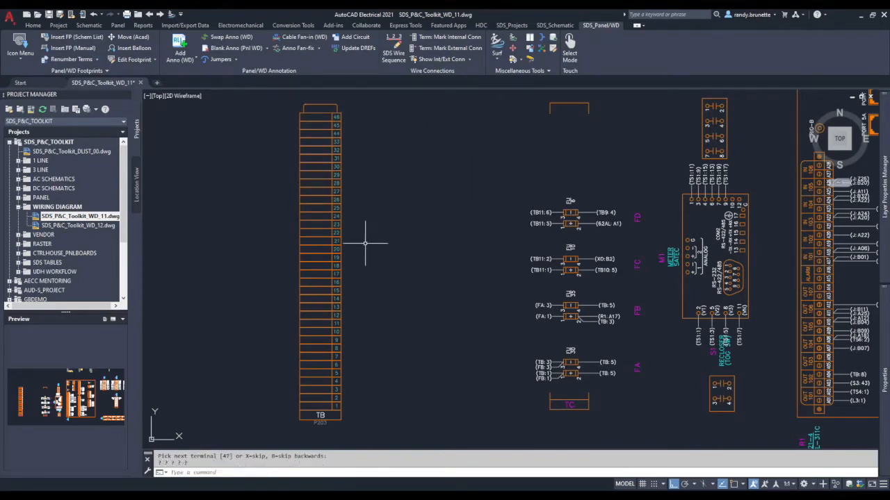